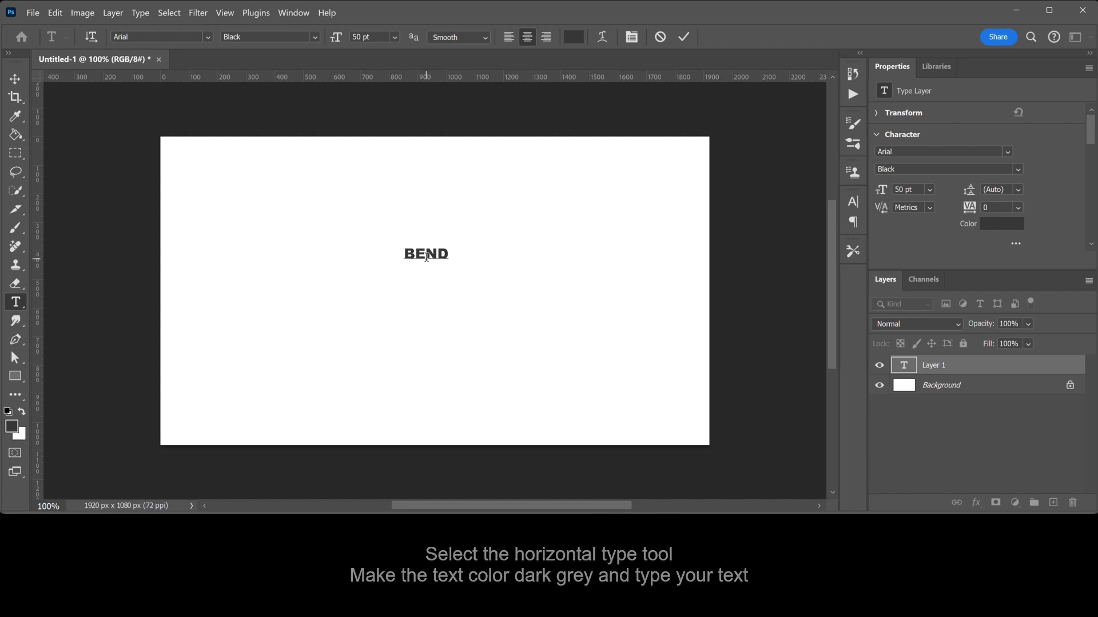
- Scale the BEND text up proportionally to about 1044% and centre it on the canvas at X 960, Y 540 px
{"action": "left_click", "coordinate": [24, 81]}
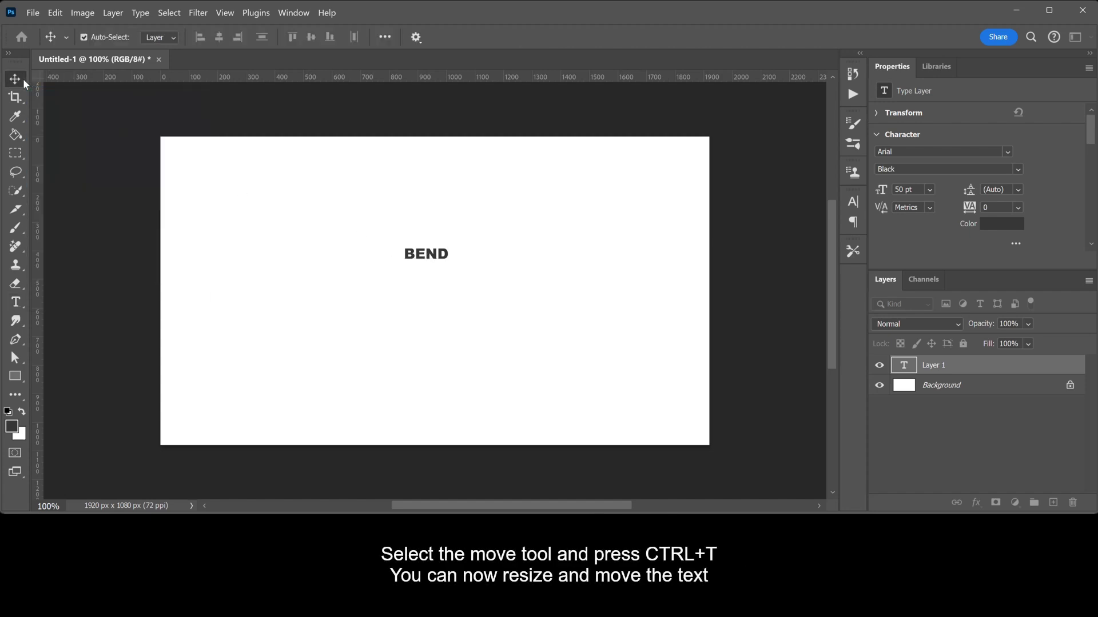
{"action": "key", "text": "ctrl+t"}
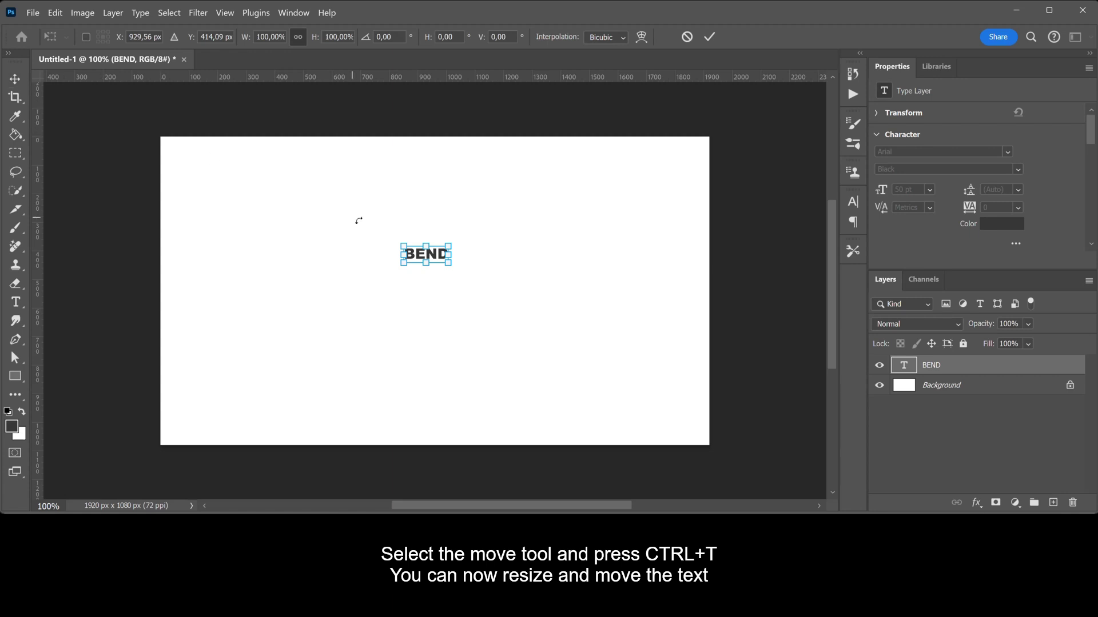
{"action": "left_click_drag", "start_coordinate": [449, 259], "coordinate": [664, 275]}
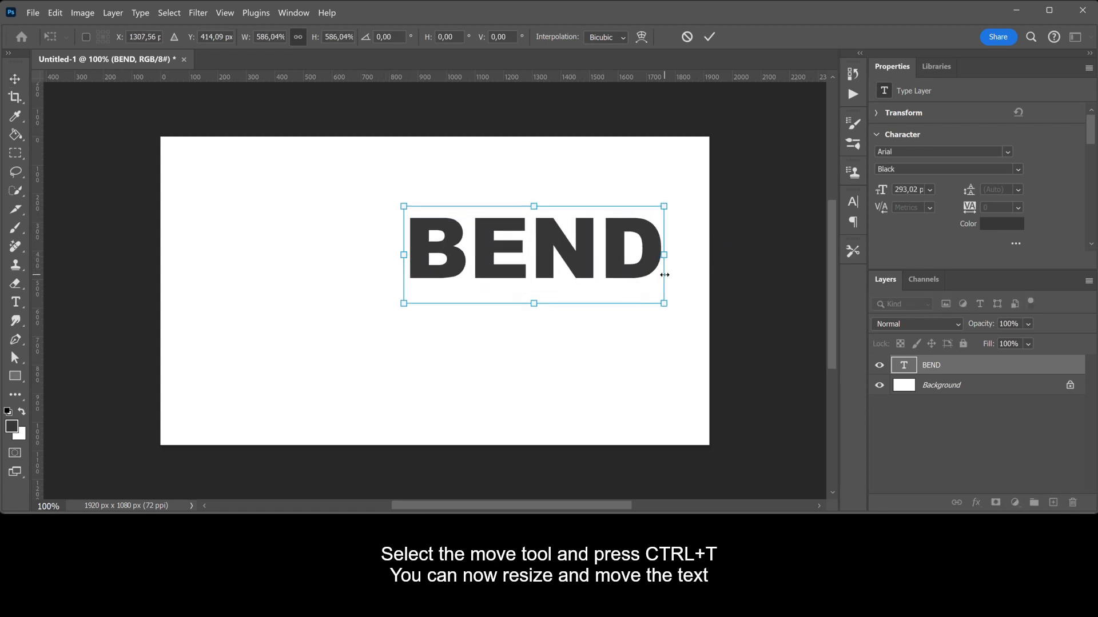
{"action": "left_click_drag", "start_coordinate": [403, 255], "coordinate": [200, 255]}
{"action": "left_click_drag", "start_coordinate": [438, 270], "coordinate": [449, 314]}
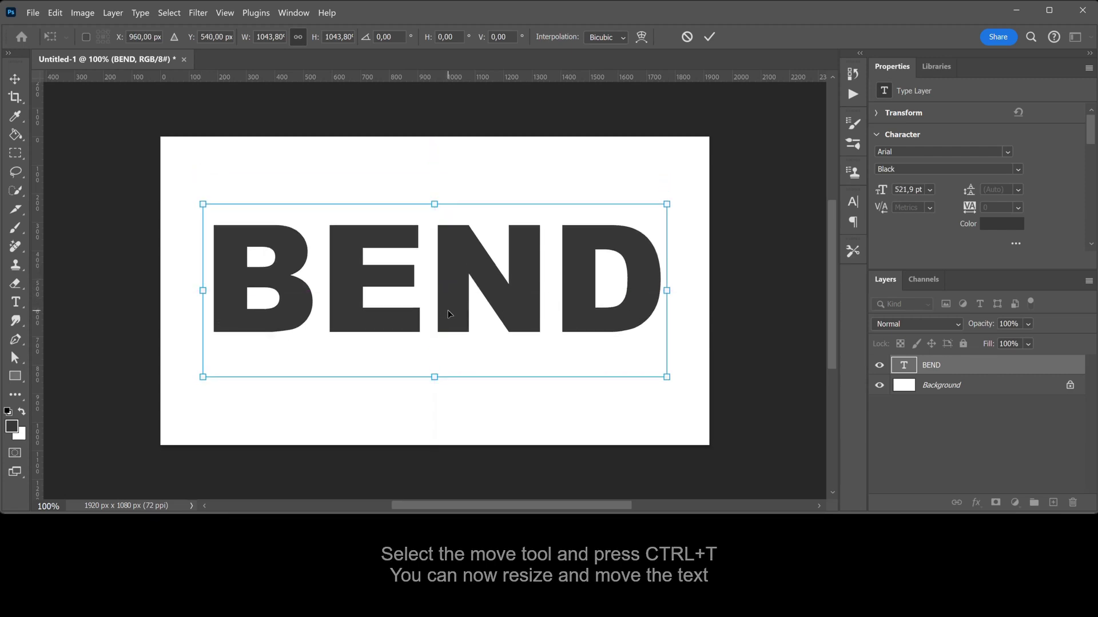
{"action": "left_click", "coordinate": [707, 38]}
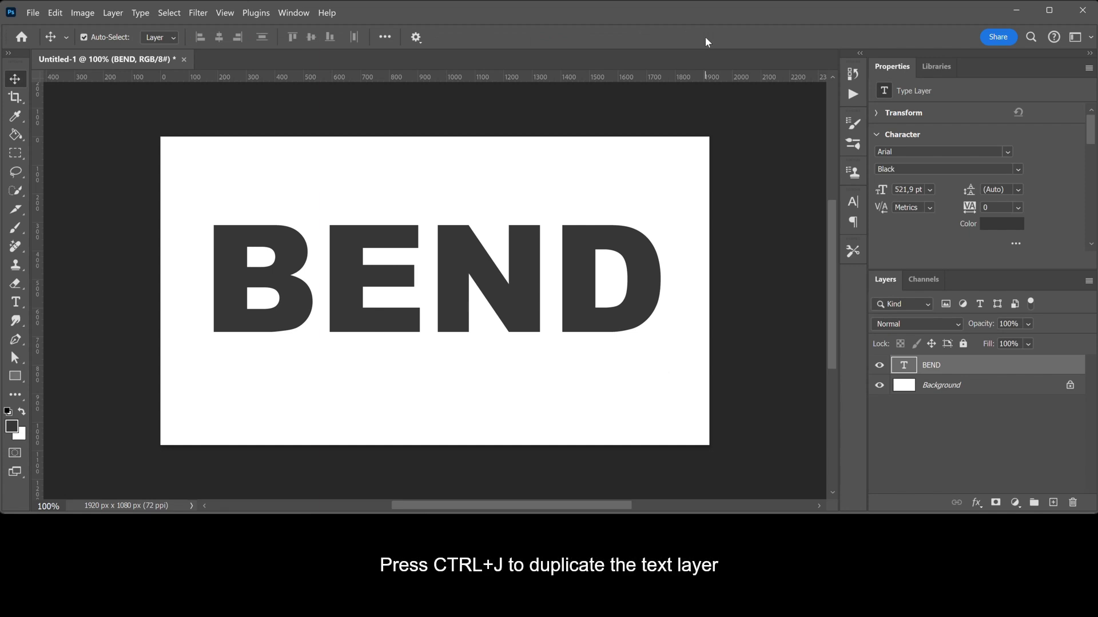
- Duplicate the BEND text layer and change the copy's text color to teal #36a2af
{"action": "key", "text": "ctrl"}
{"action": "key", "text": "ctrl+j"}
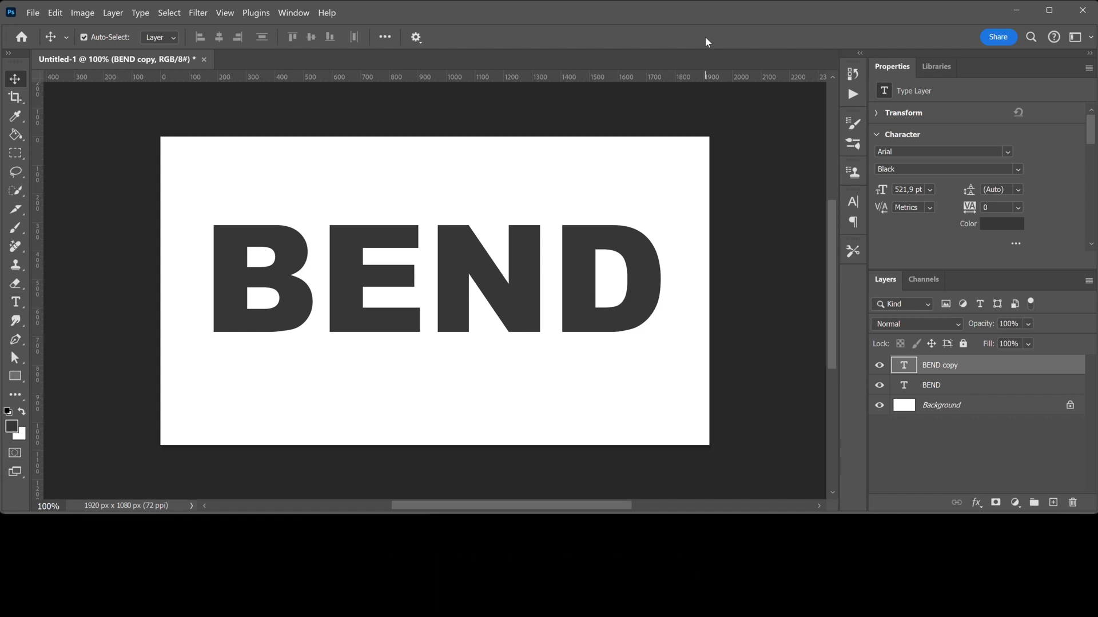
{"action": "left_click", "coordinate": [993, 223]}
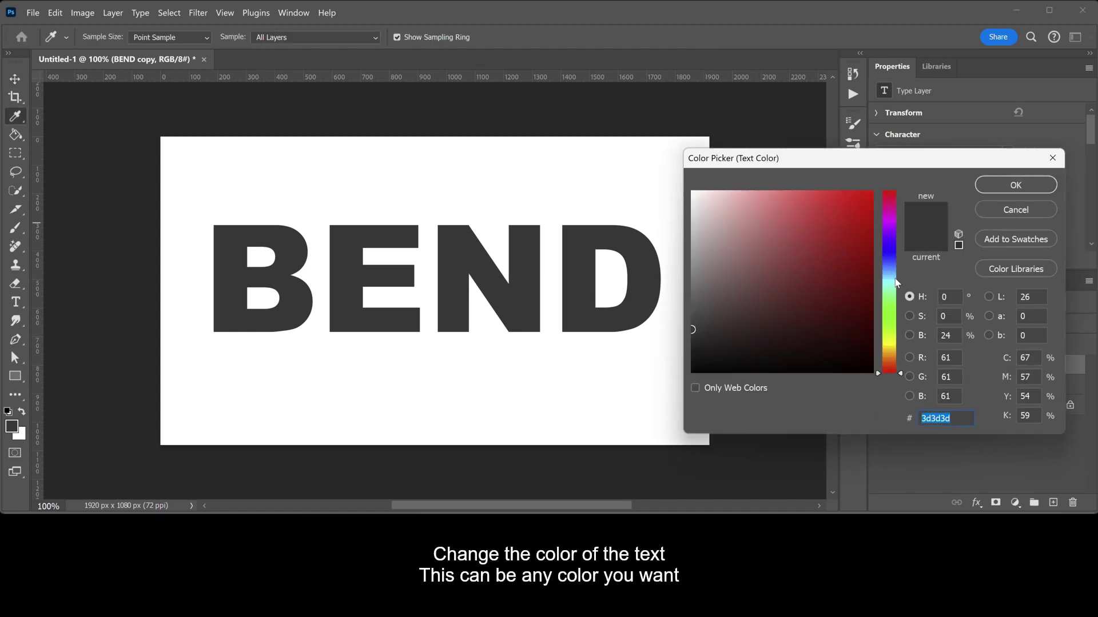
{"action": "left_click", "coordinate": [897, 279]}
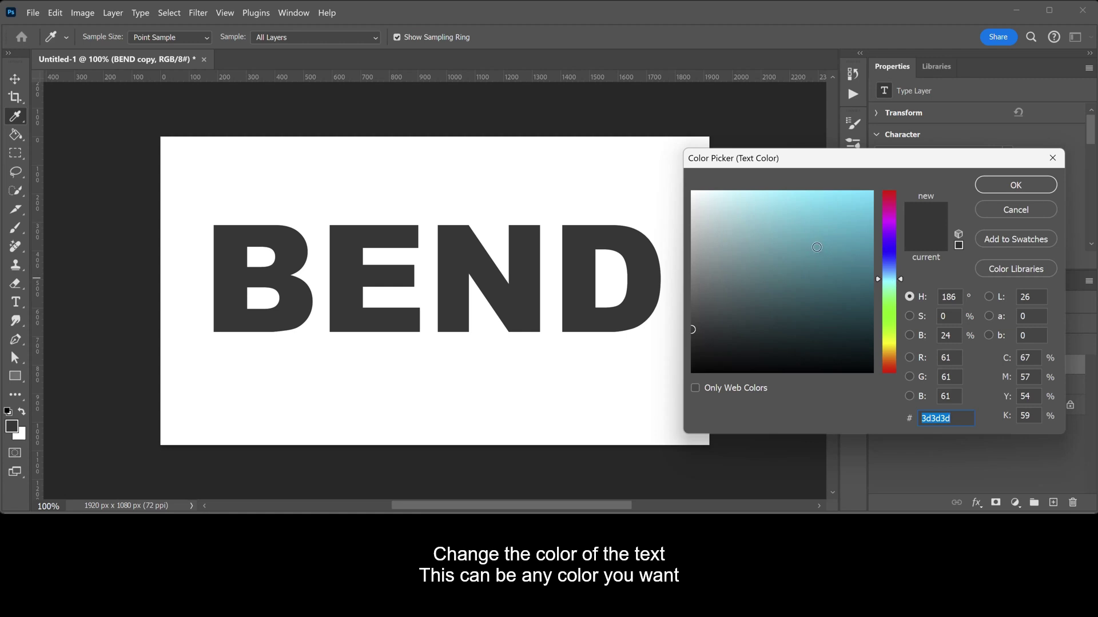
{"action": "left_click", "coordinate": [816, 248]}
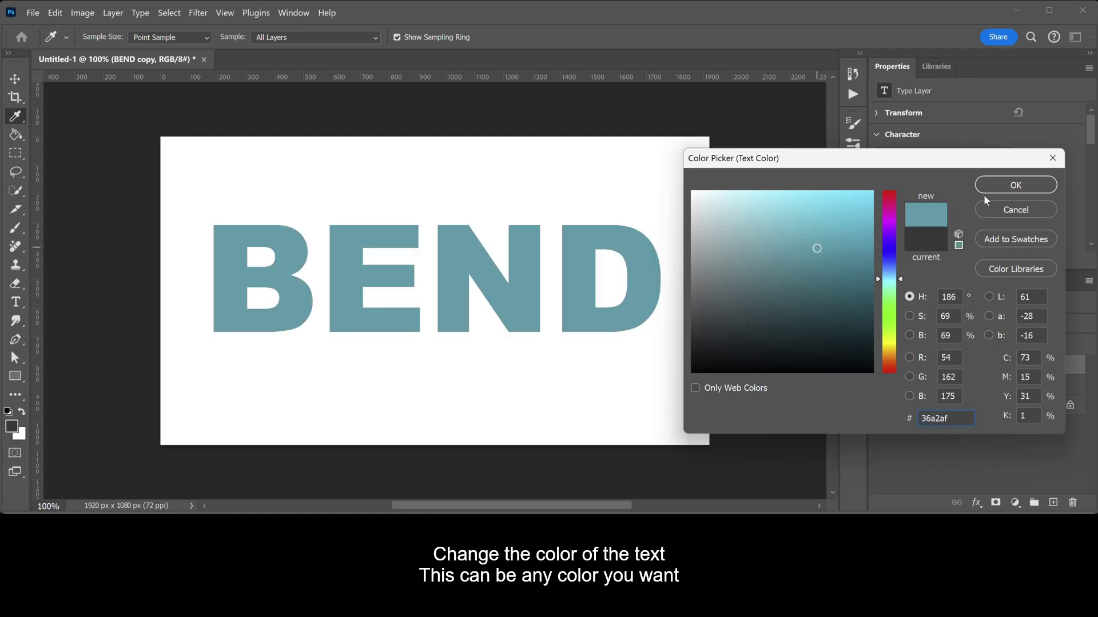
{"action": "left_click", "coordinate": [1000, 186]}
{"action": "key", "text": "v"}
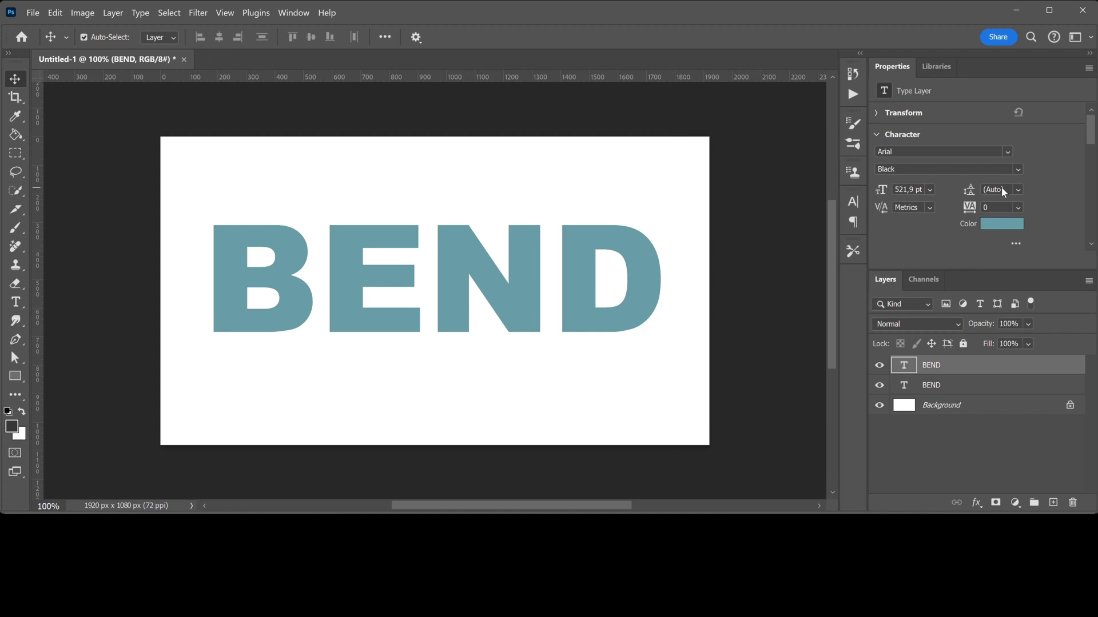
- Rasterize the type of the upper, teal BEND text layer
{"action": "right_click", "coordinate": [989, 366]}
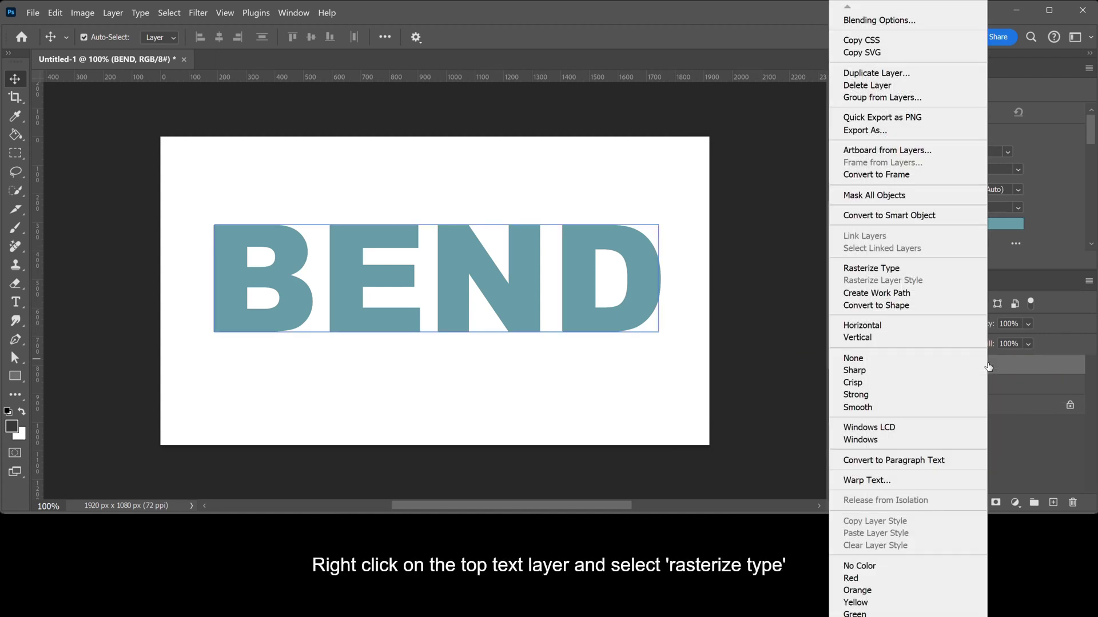
{"action": "left_click", "coordinate": [943, 268]}
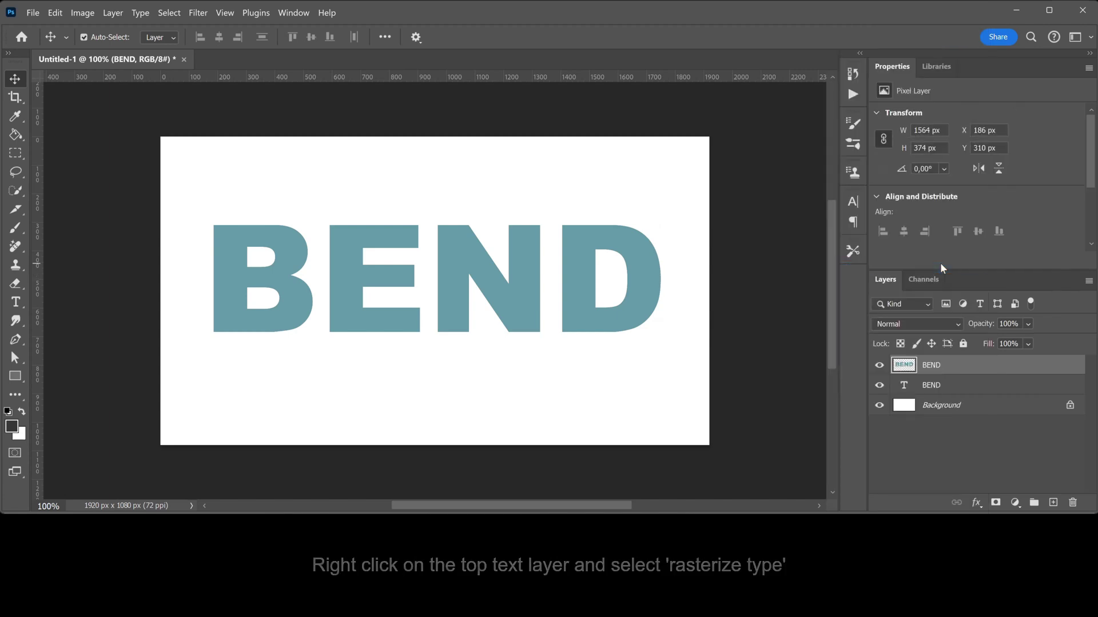
{"action": "left_click", "coordinate": [420, 228]}
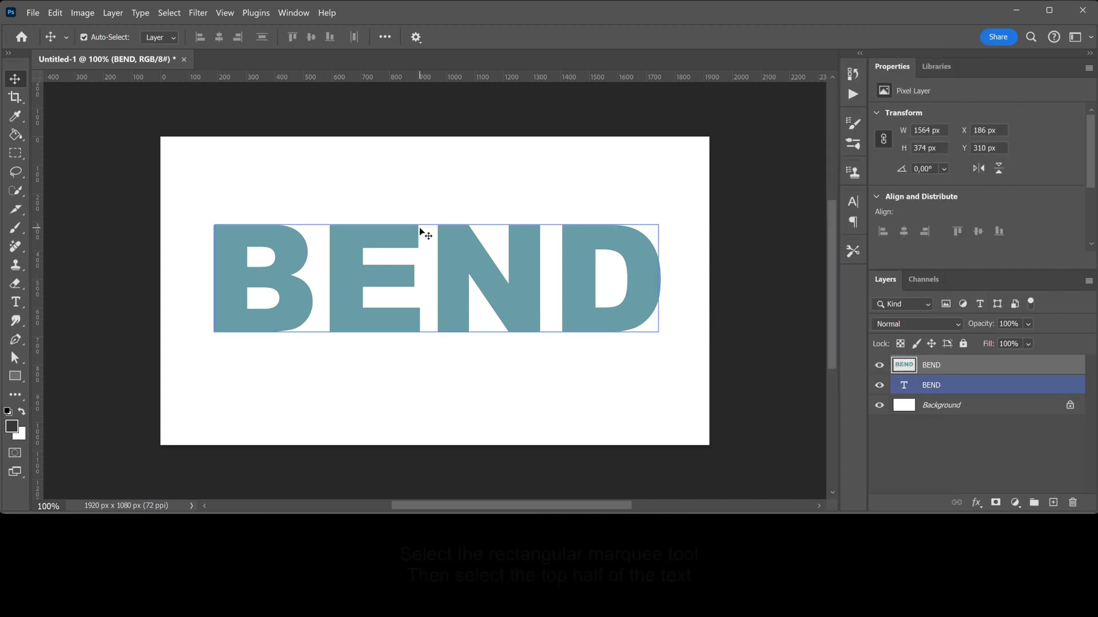
- Select the top half of the teal text with a rectangular marquee about 1632 by 210 px and cut it to a new layer
{"action": "left_click", "coordinate": [21, 154]}
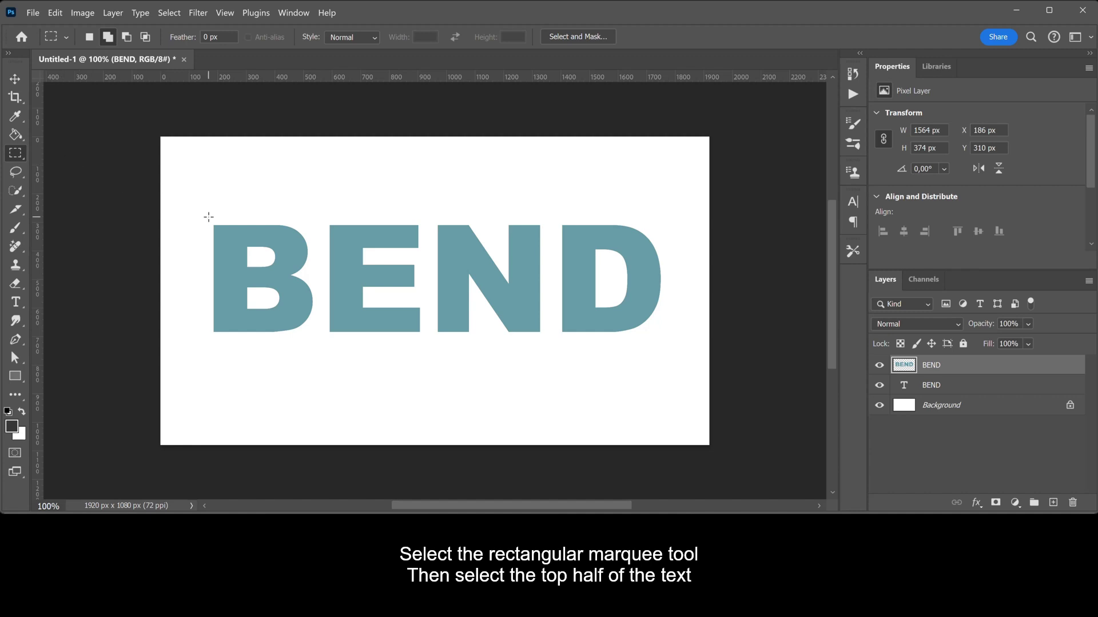
{"action": "left_click_drag", "start_coordinate": [204, 217], "coordinate": [671, 277]}
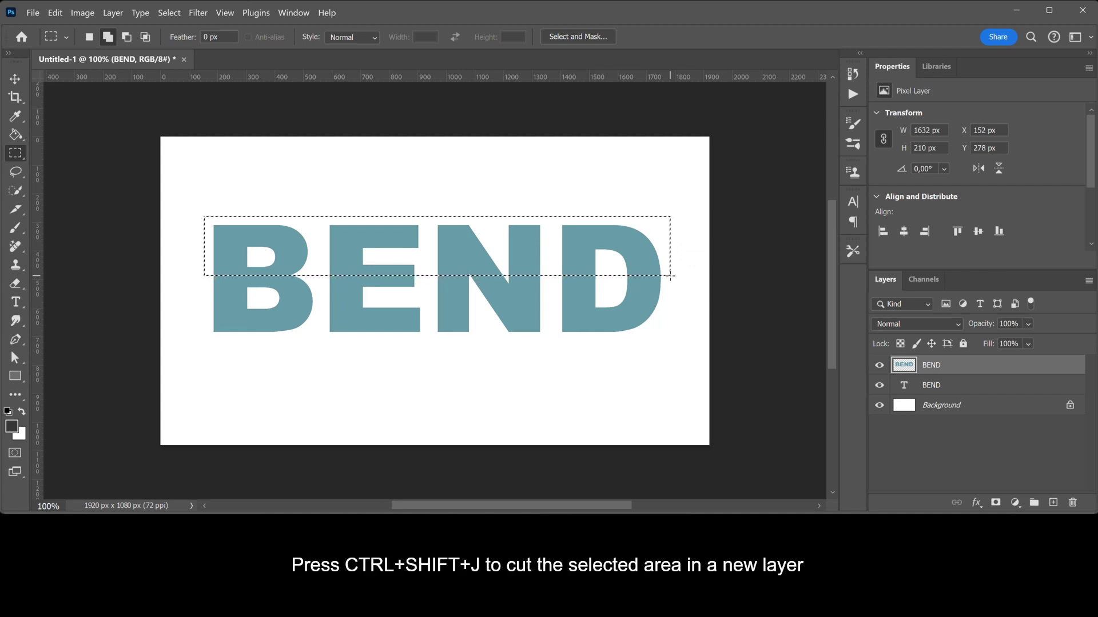
{"action": "key", "text": "ctrl+shift+j"}
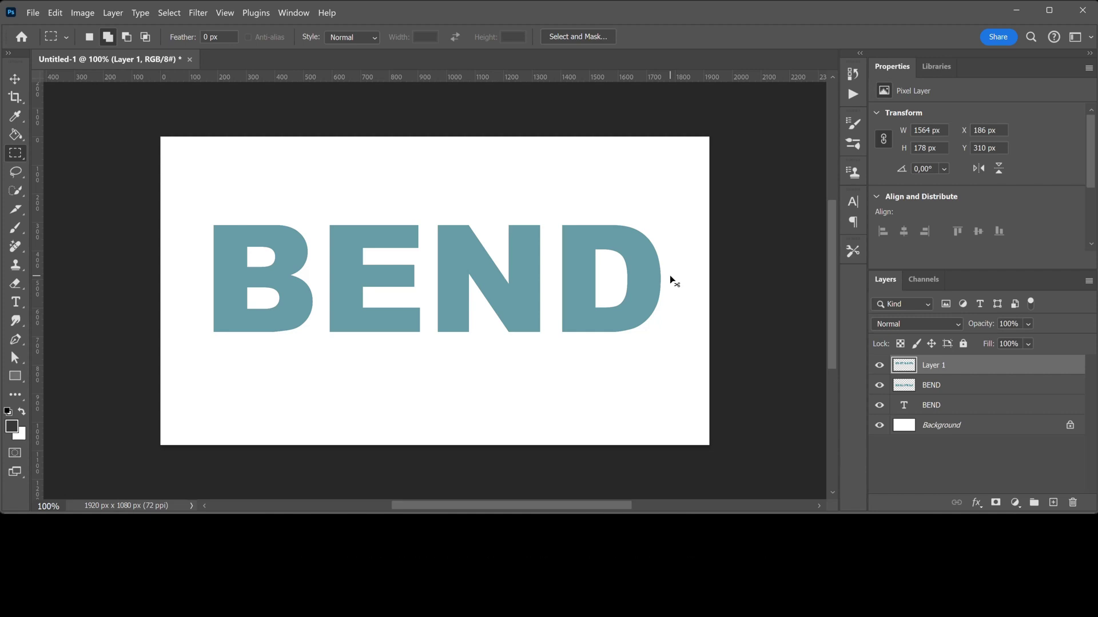
- Apply a Perspective transform to the top-half layer, shifting its lower edge sideways toward the D for a horizontal skew of about 14.2°
{"action": "key", "text": "ctrl+t"}
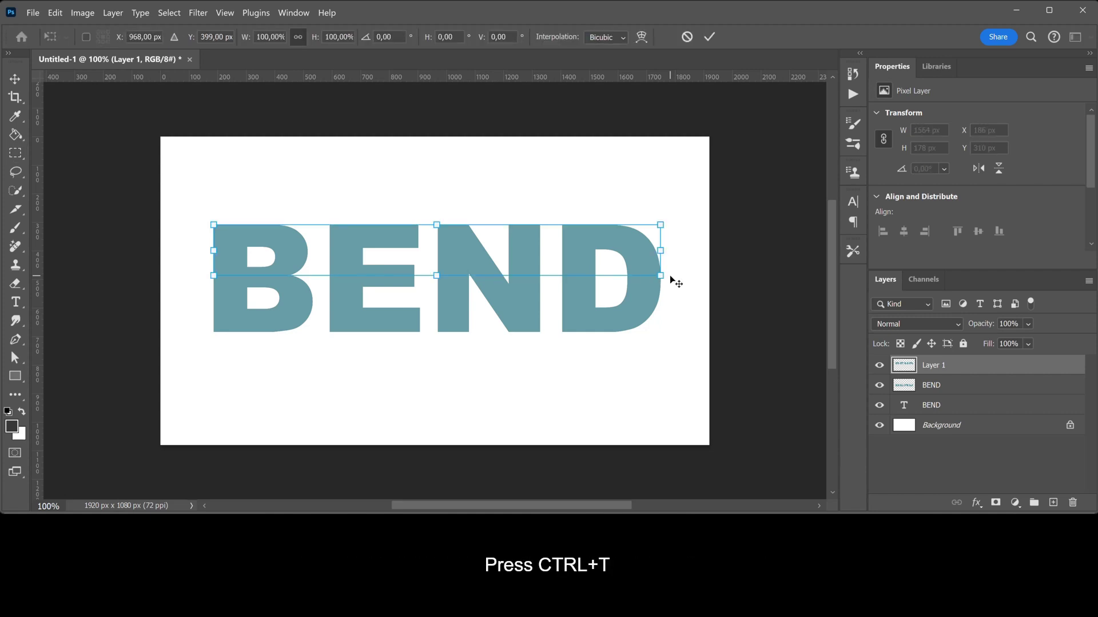
{"action": "right_click", "coordinate": [639, 247]}
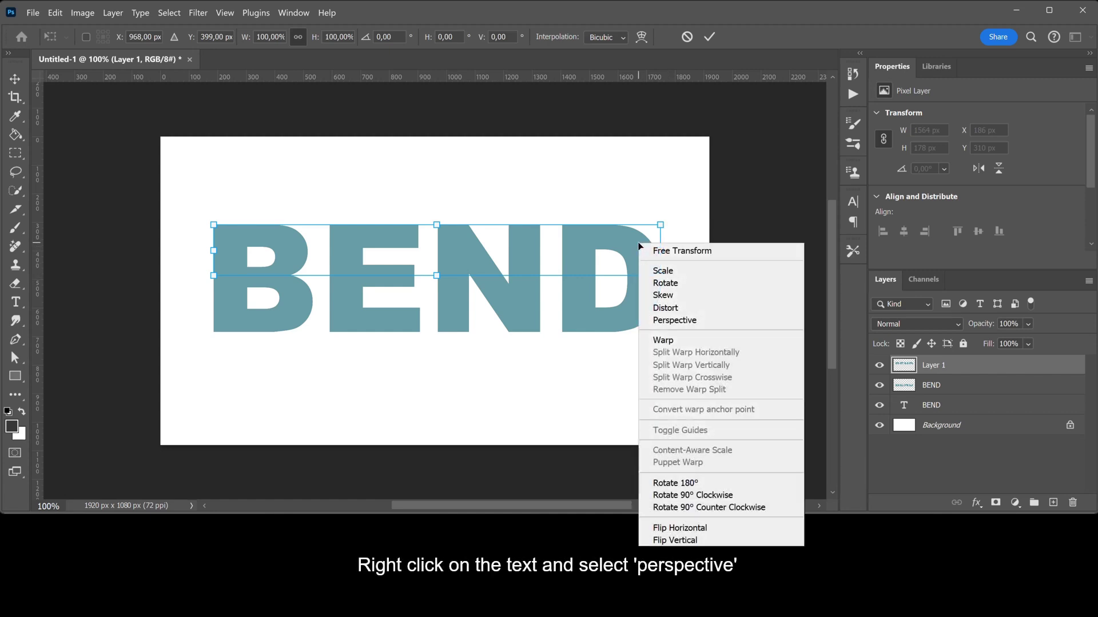
{"action": "left_click", "coordinate": [698, 323]}
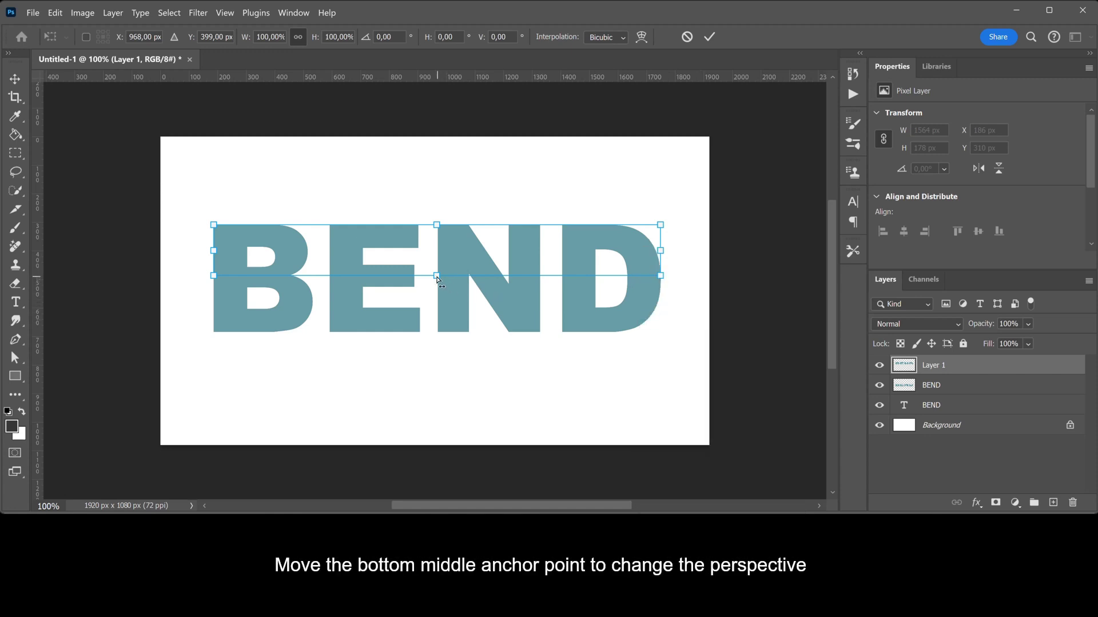
{"action": "left_click_drag", "start_coordinate": [436, 275], "coordinate": [448, 276]}
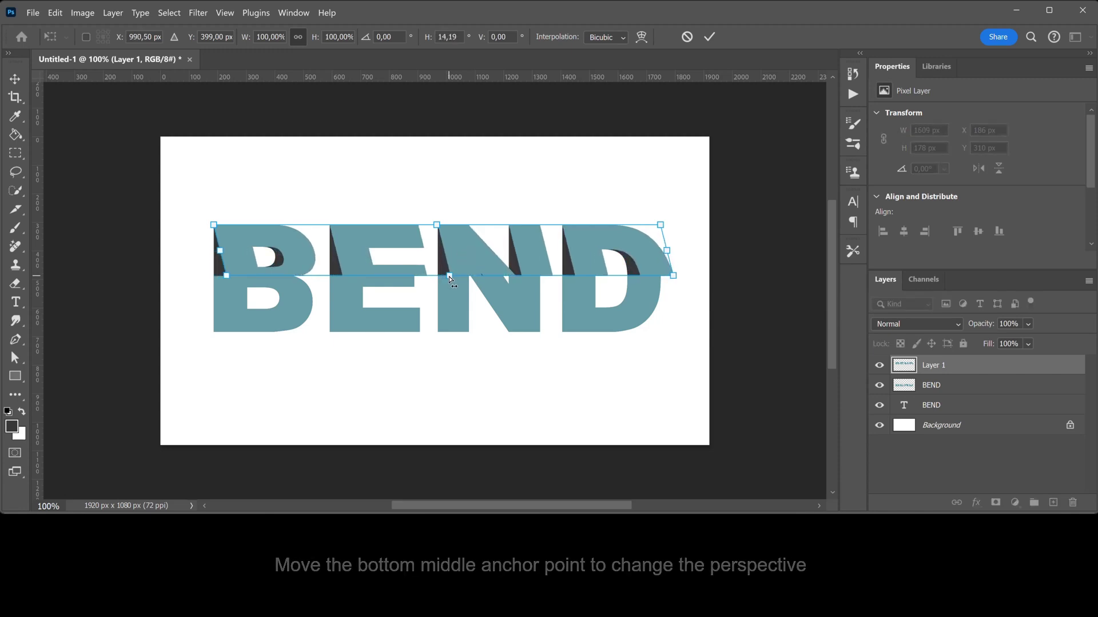
{"action": "left_click", "coordinate": [708, 40]}
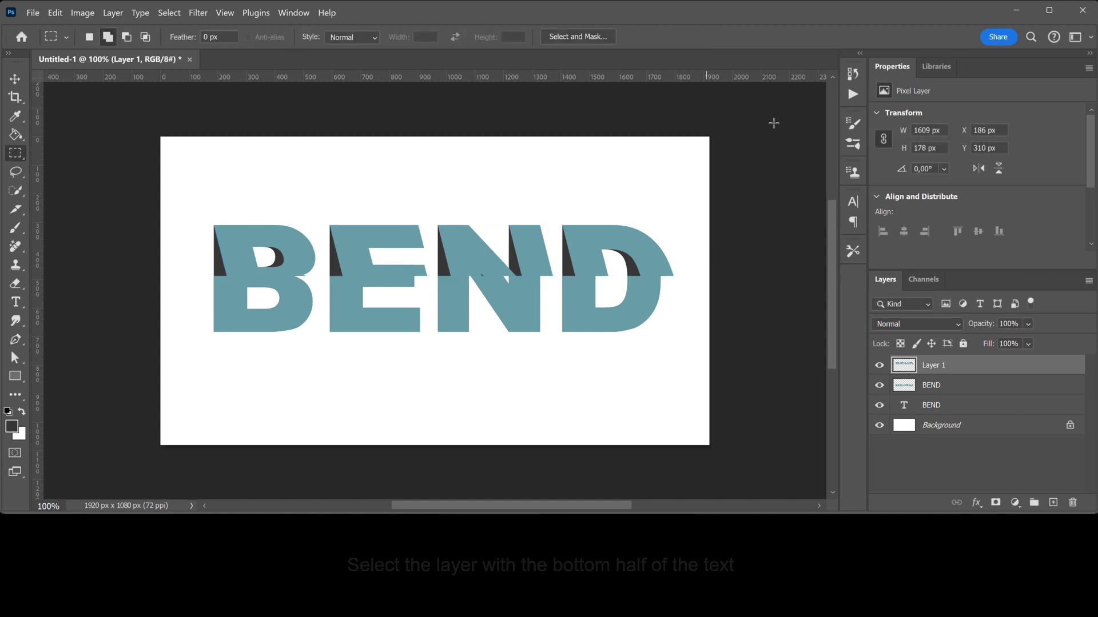
- Apply a Perspective transform to the bottom-half BEND layer, skewing it about -12.7° so its upper edge aligns exactly with the top half
{"action": "left_click", "coordinate": [951, 386]}
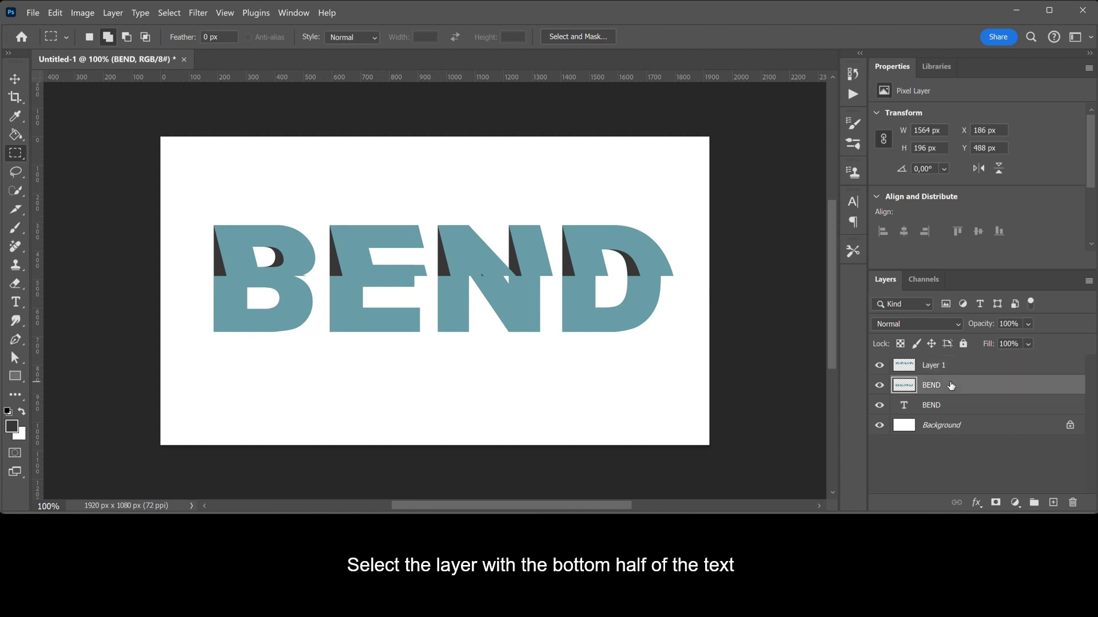
{"action": "key", "text": "ctrl+t"}
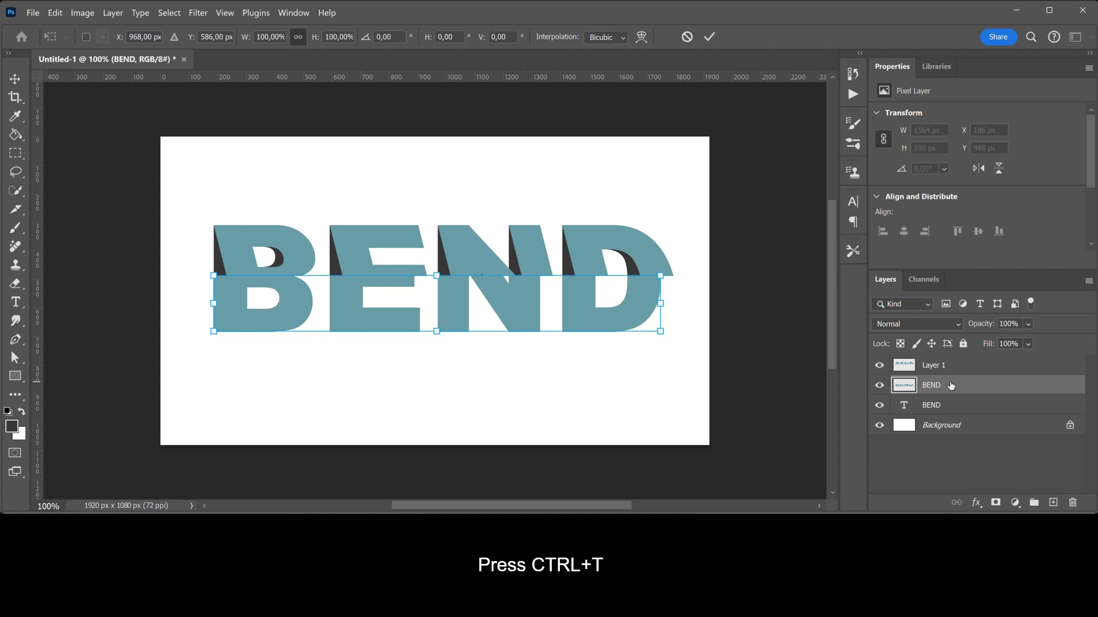
{"action": "right_click", "coordinate": [647, 302]}
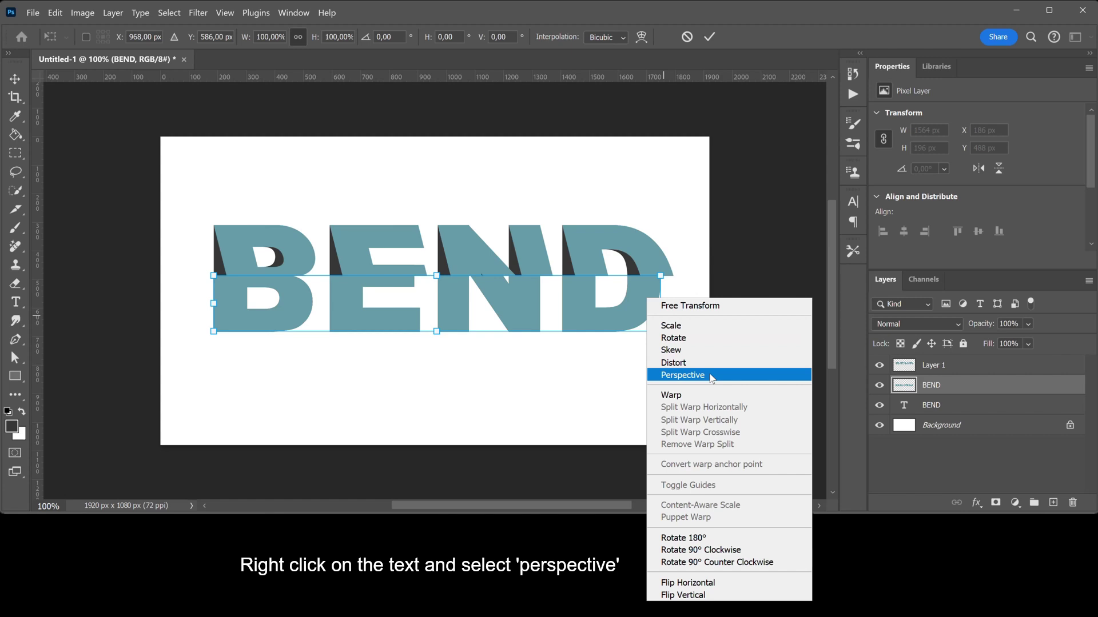
{"action": "left_click", "coordinate": [710, 377]}
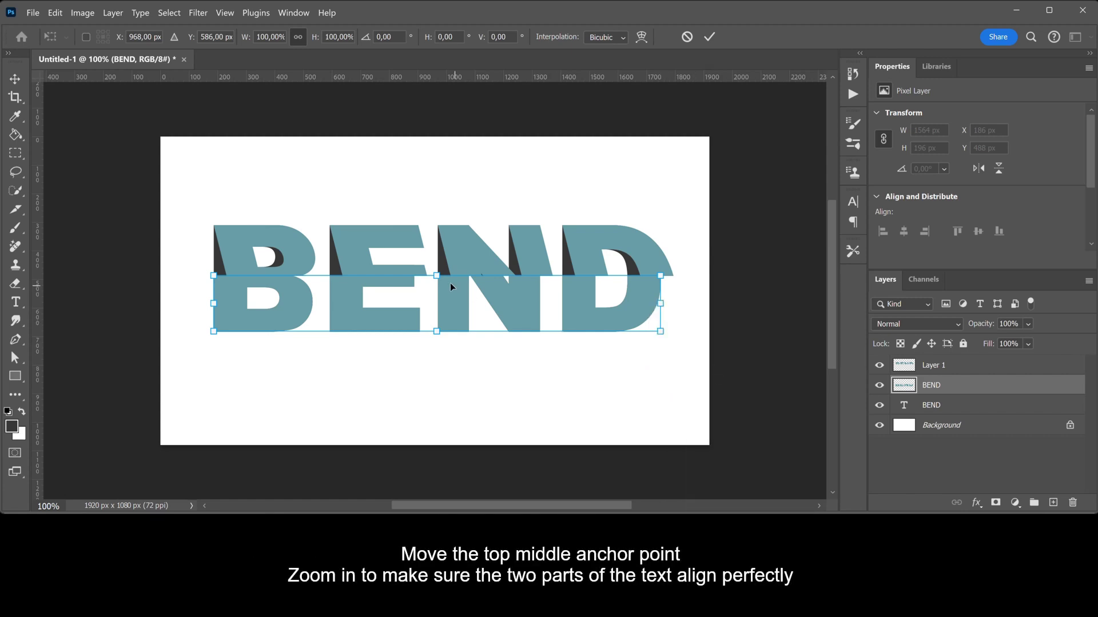
{"action": "left_click_drag", "start_coordinate": [436, 275], "coordinate": [448, 276]}
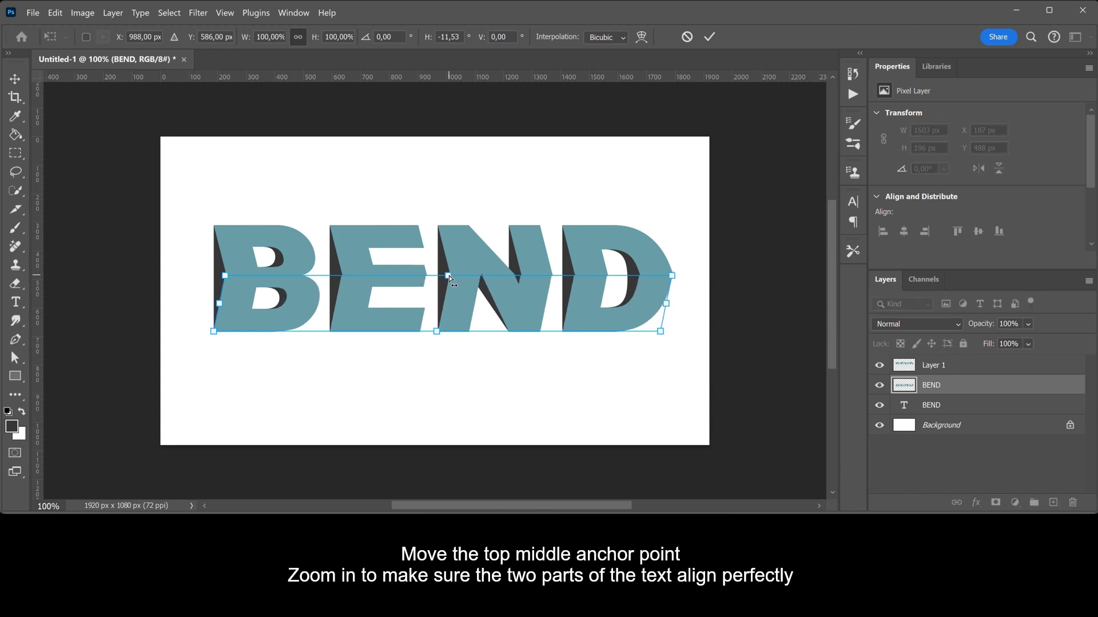
{"action": "scroll", "coordinate": [449, 278], "scroll_direction": "up", "scroll_amount": 3}
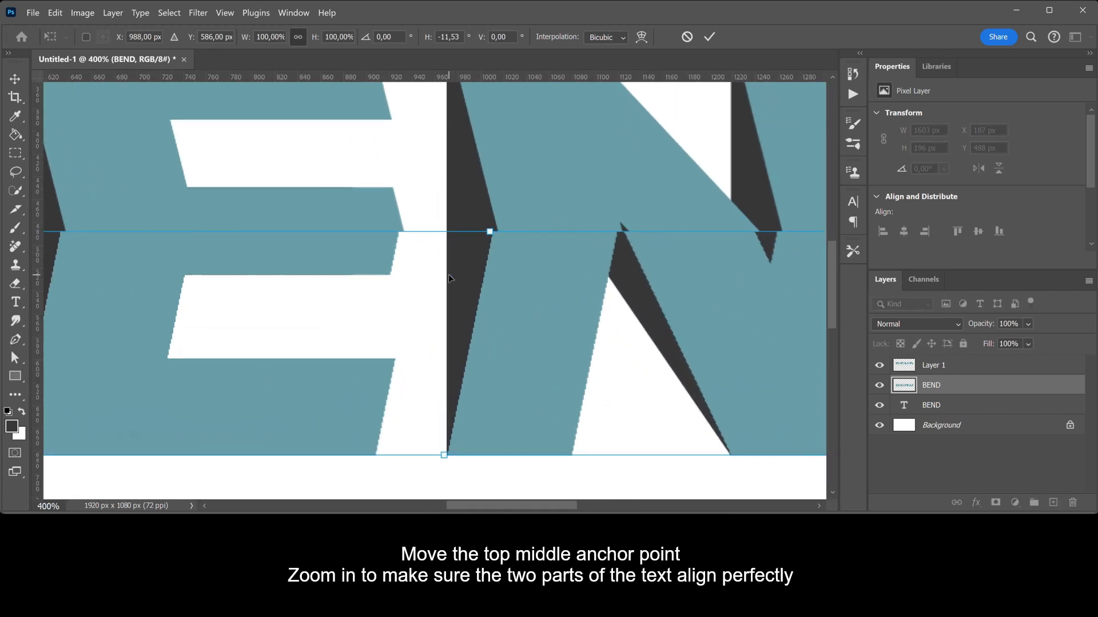
{"action": "left_click_drag", "start_coordinate": [490, 234], "coordinate": [495, 234]}
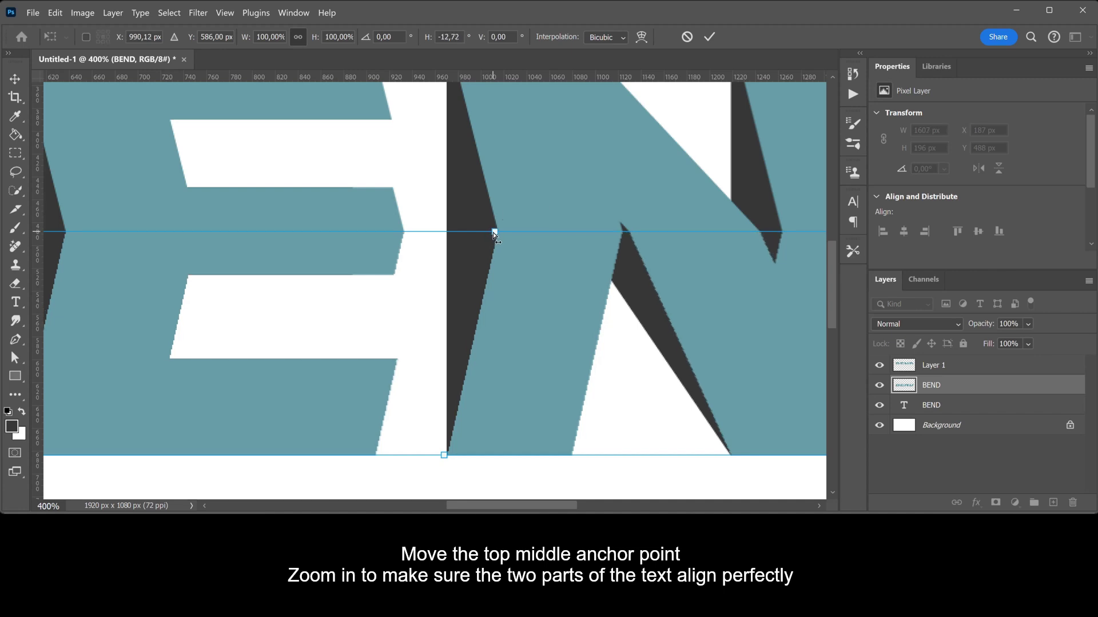
{"action": "left_click", "coordinate": [708, 37]}
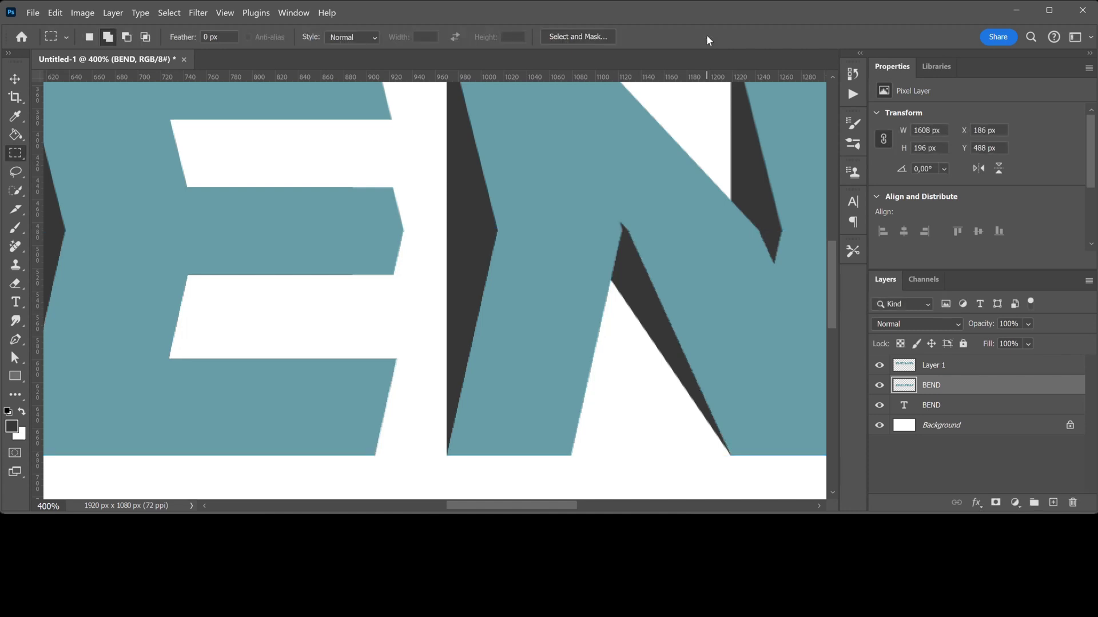
- Add a Color Overlay in darker teal #2b909c to the bottom-half BEND layer, based on a colour sampled from the top half
{"action": "key", "text": "ctrl+0"}
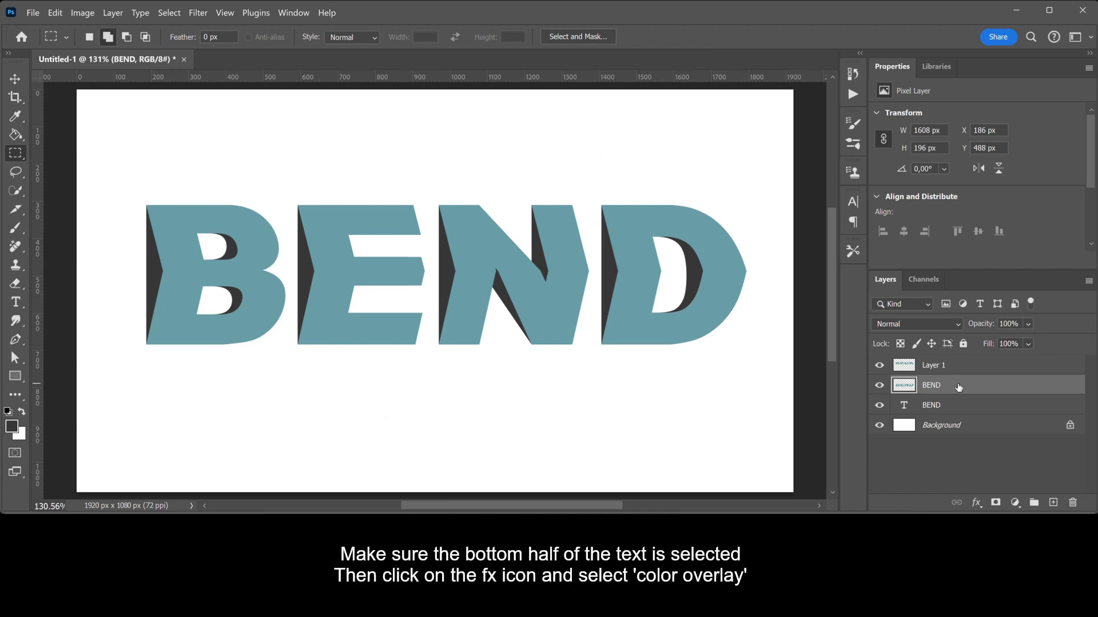
{"action": "left_click", "coordinate": [976, 503]}
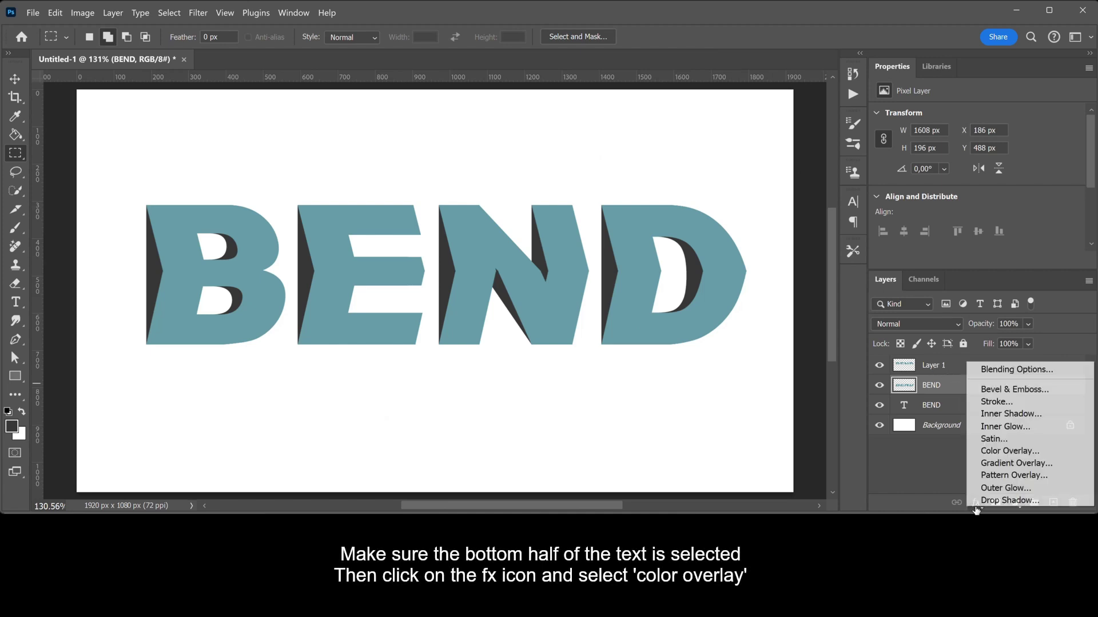
{"action": "left_click", "coordinate": [1043, 451]}
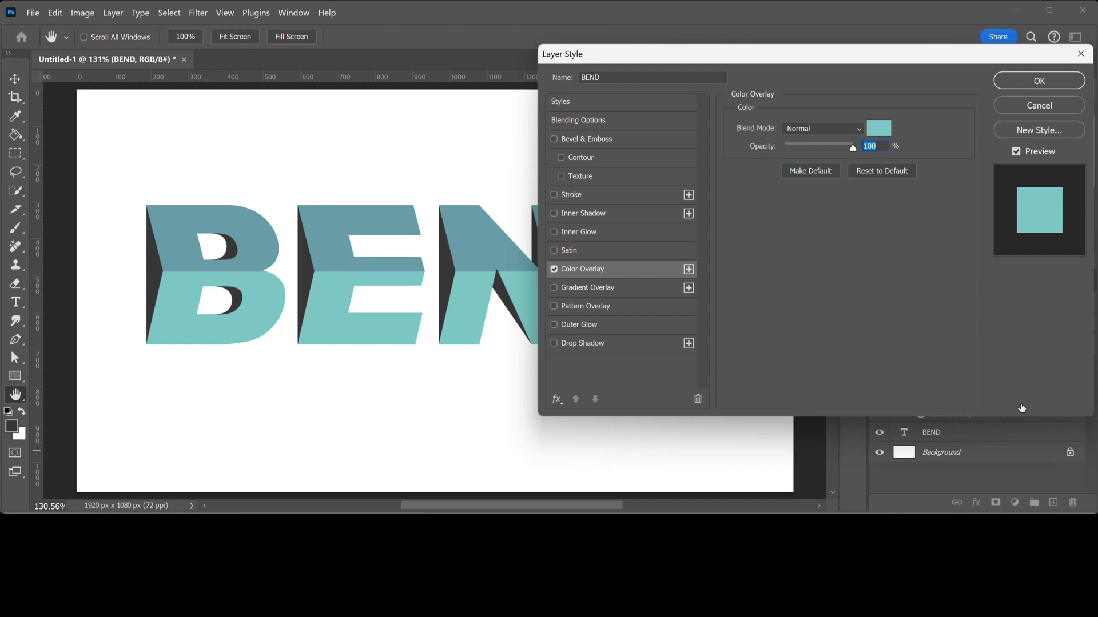
{"action": "left_click", "coordinate": [880, 129]}
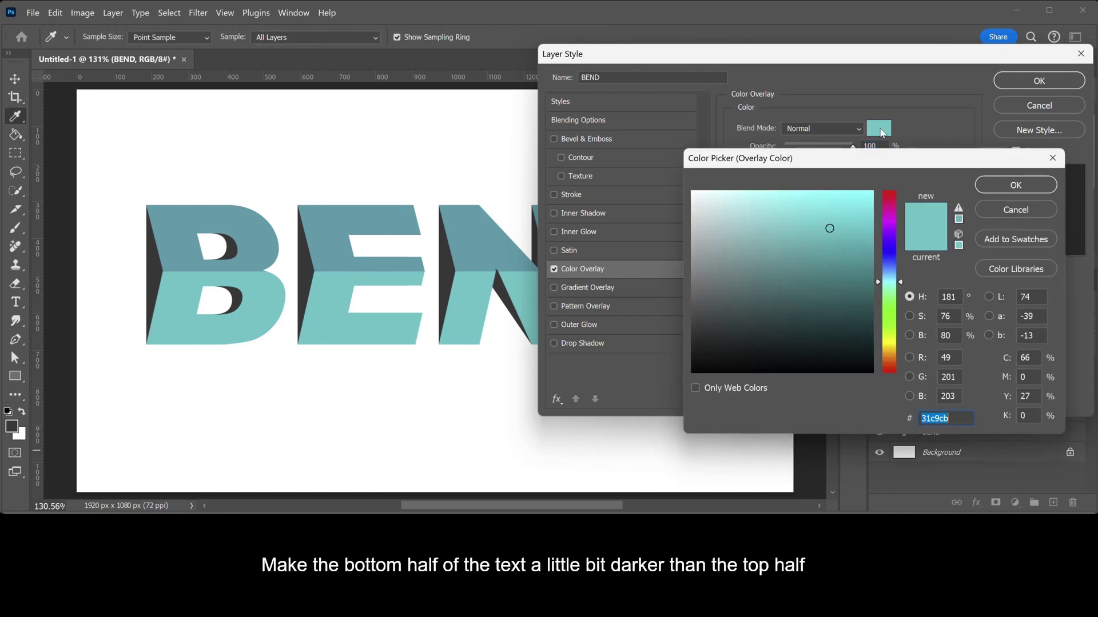
{"action": "left_click", "coordinate": [496, 239]}
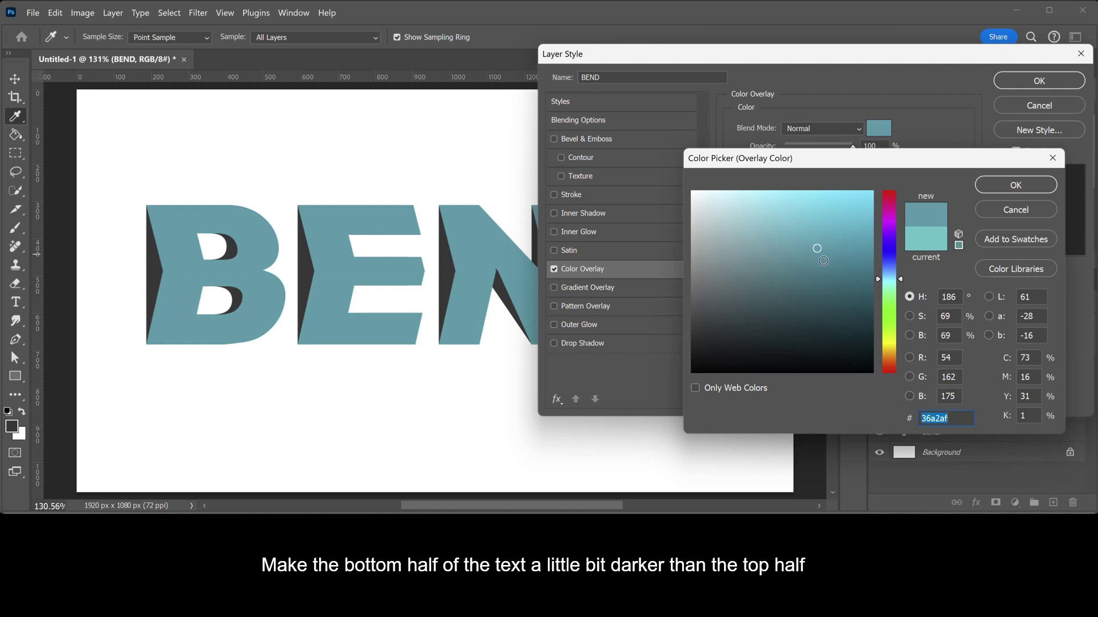
{"action": "left_click", "coordinate": [823, 260]}
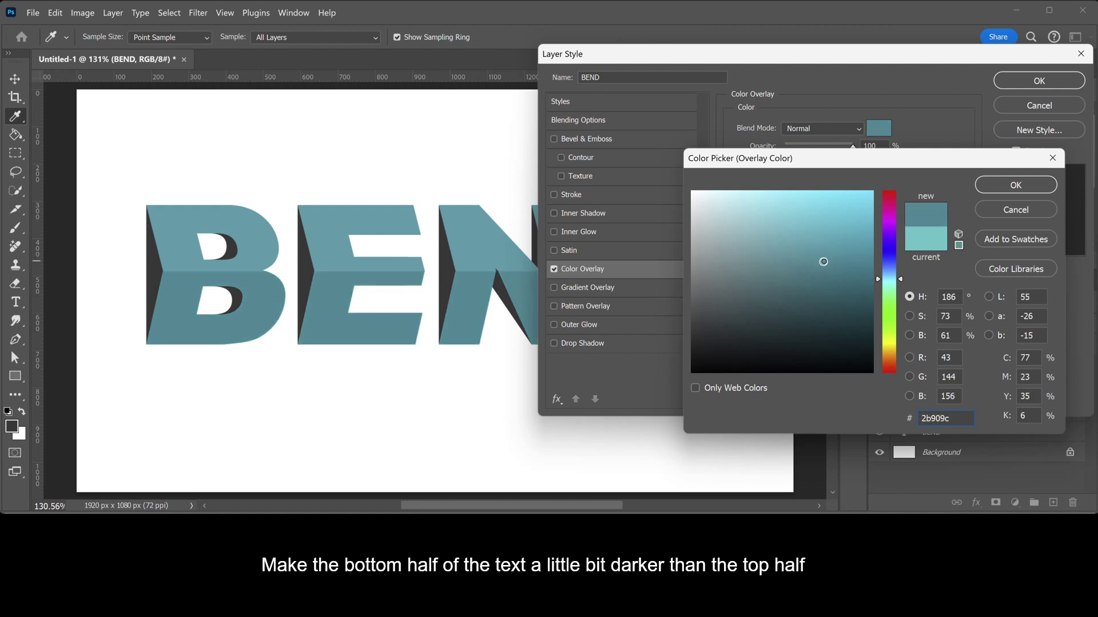
{"action": "left_click", "coordinate": [988, 186]}
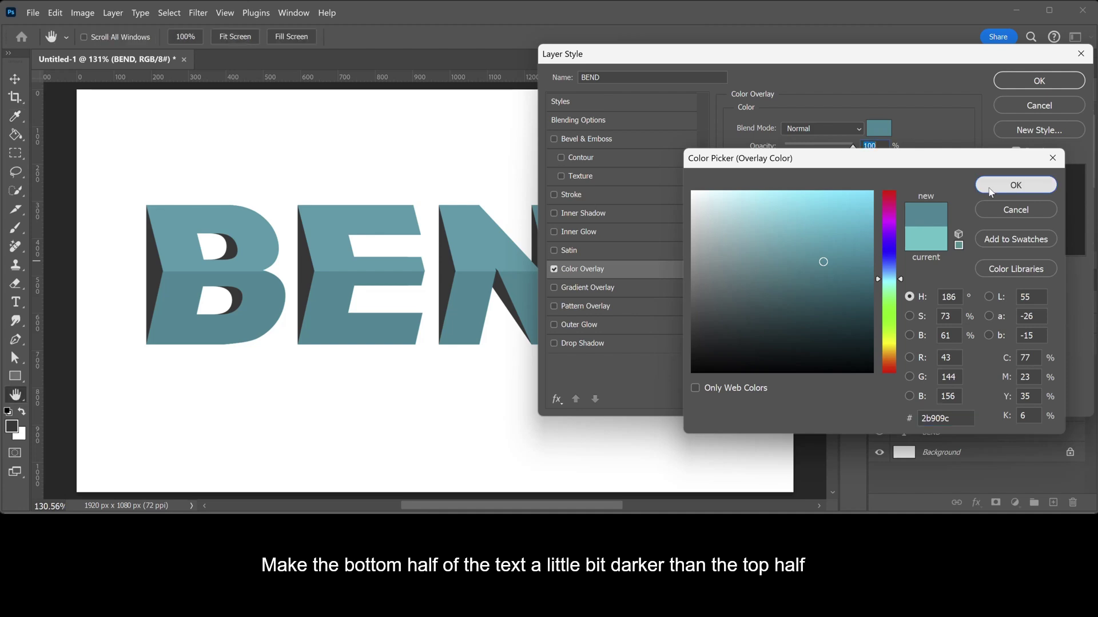
{"action": "left_click", "coordinate": [1032, 84]}
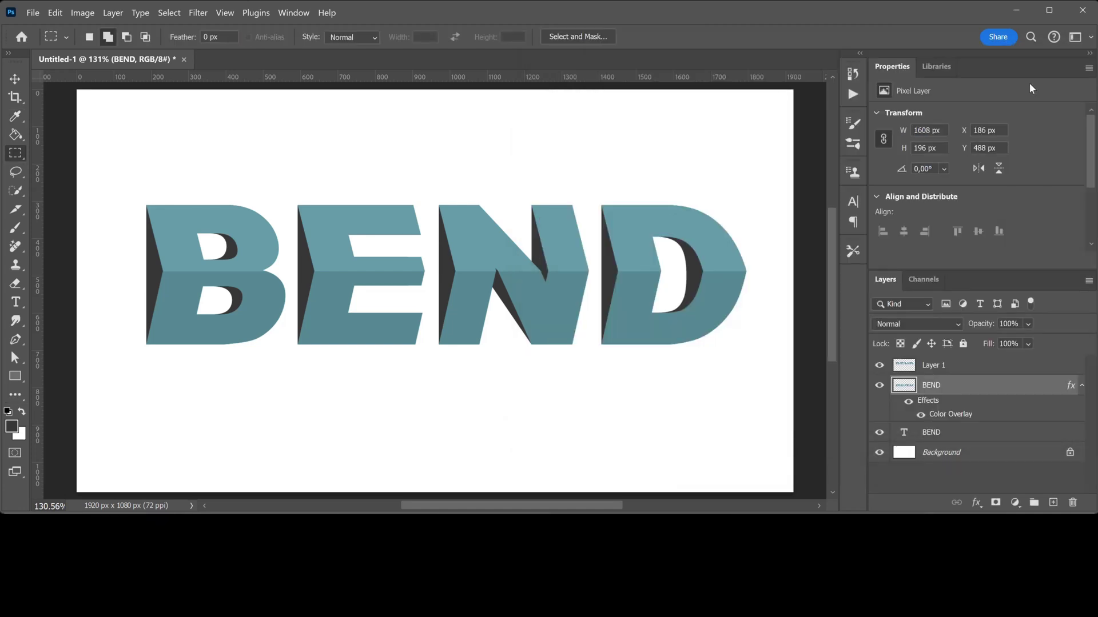
- Lower the opacity of the dark grey BEND type layer to 62%
{"action": "left_click", "coordinate": [1001, 437]}
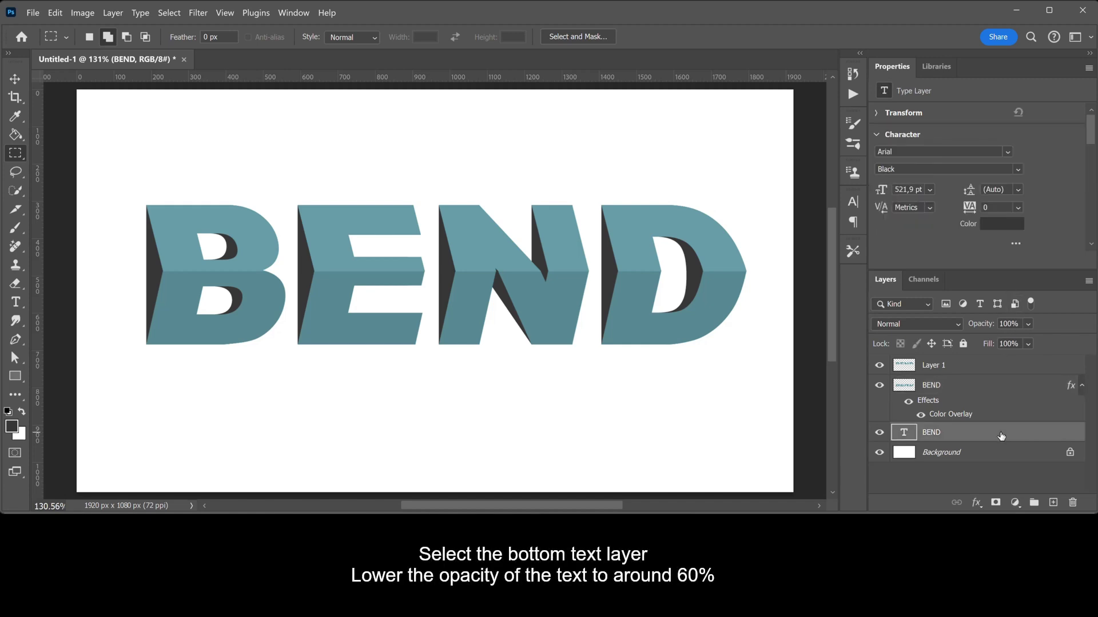
{"action": "left_click", "coordinate": [1028, 324]}
{"action": "left_click", "coordinate": [1048, 338]}
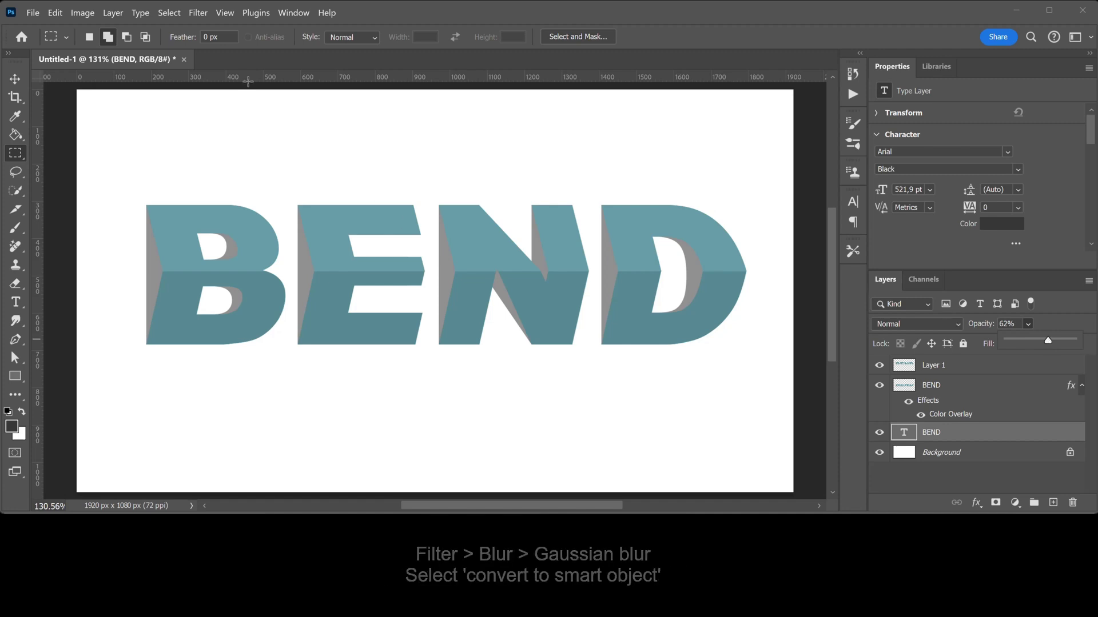
- Convert the dark grey BEND type layer to a smart object and apply a Gaussian Blur with a 1,0 pixel radius
{"action": "left_click", "coordinate": [200, 13]}
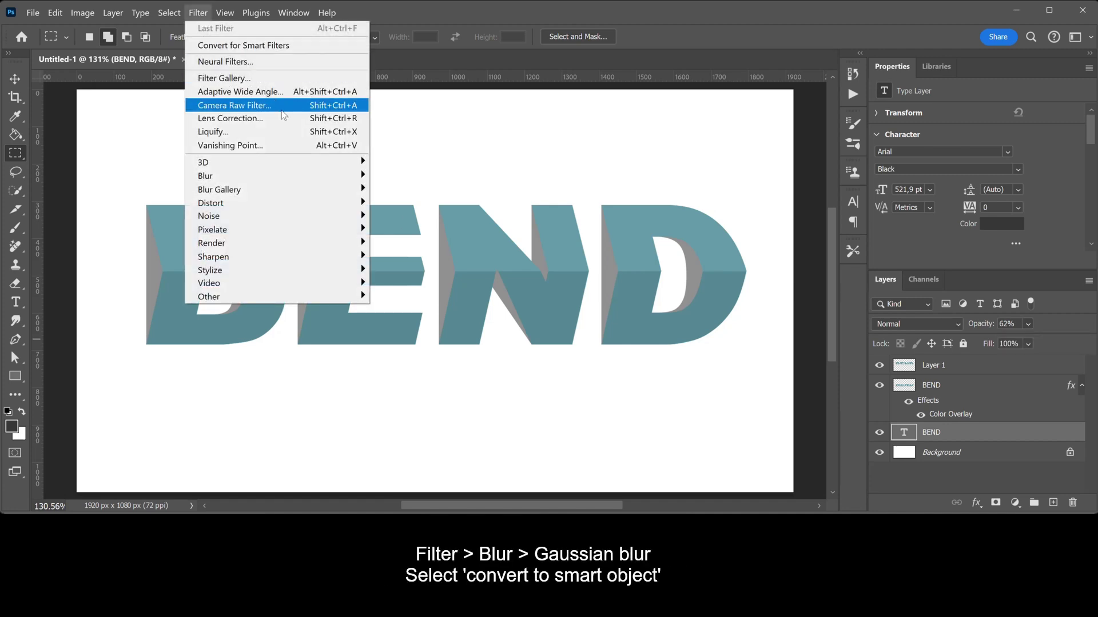
{"action": "mouse_move", "coordinate": [310, 175]}
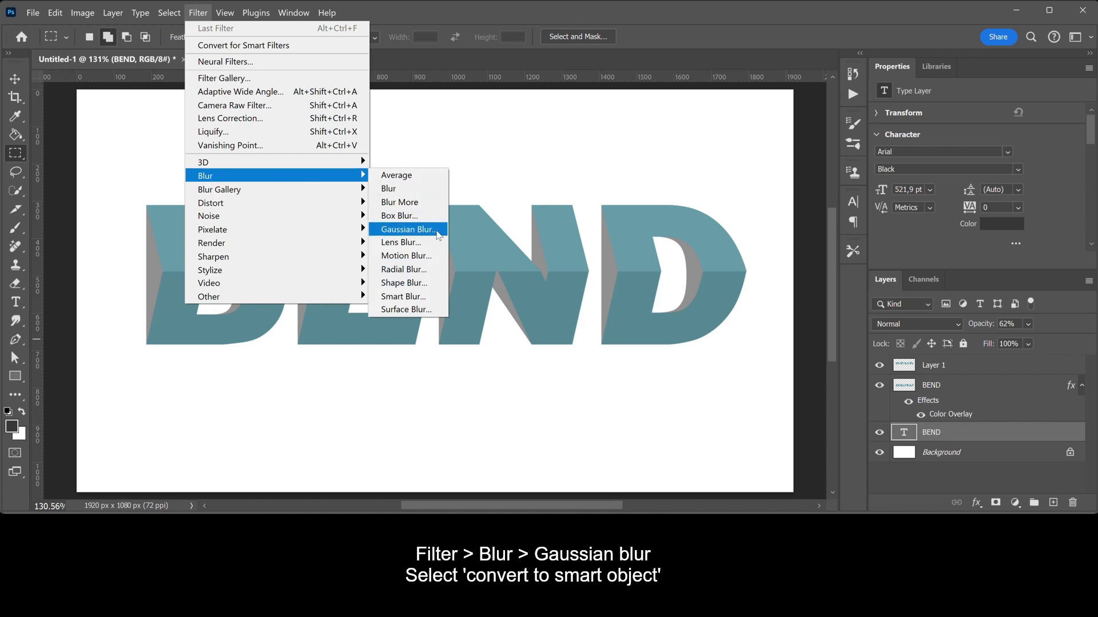
{"action": "left_click", "coordinate": [438, 230]}
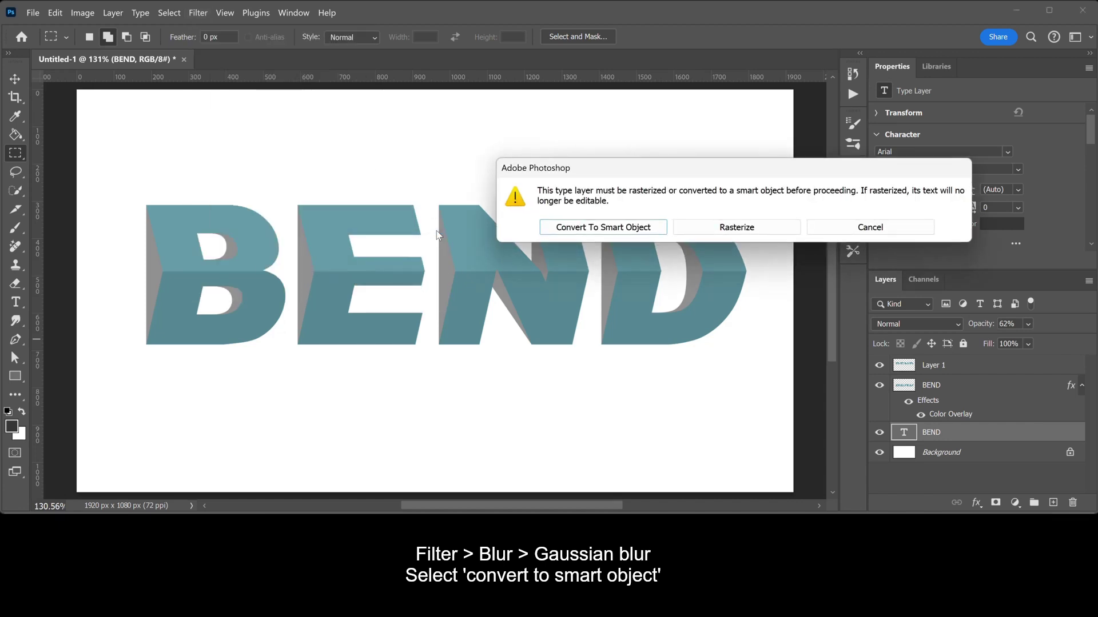
{"action": "left_click", "coordinate": [567, 229]}
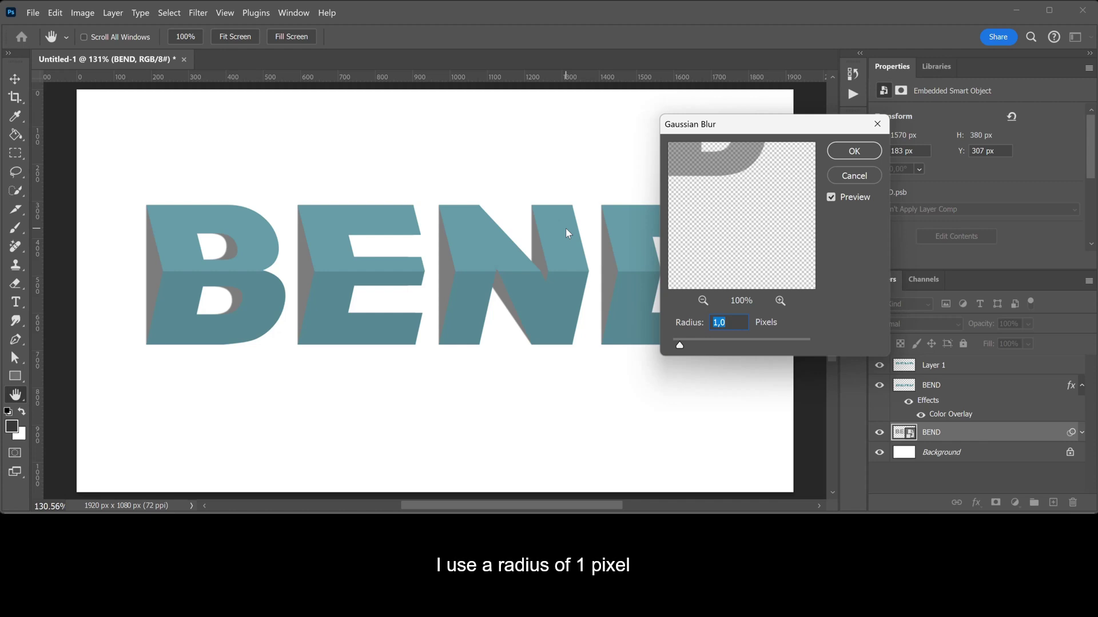
{"action": "left_click", "coordinate": [737, 321]}
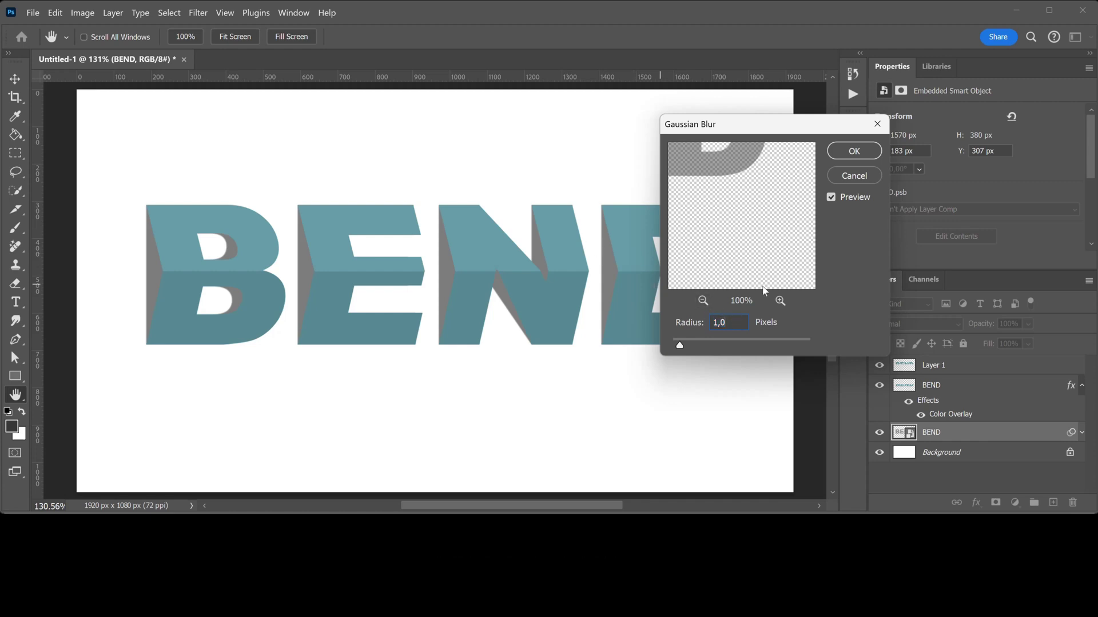
{"action": "left_click", "coordinate": [852, 152]}
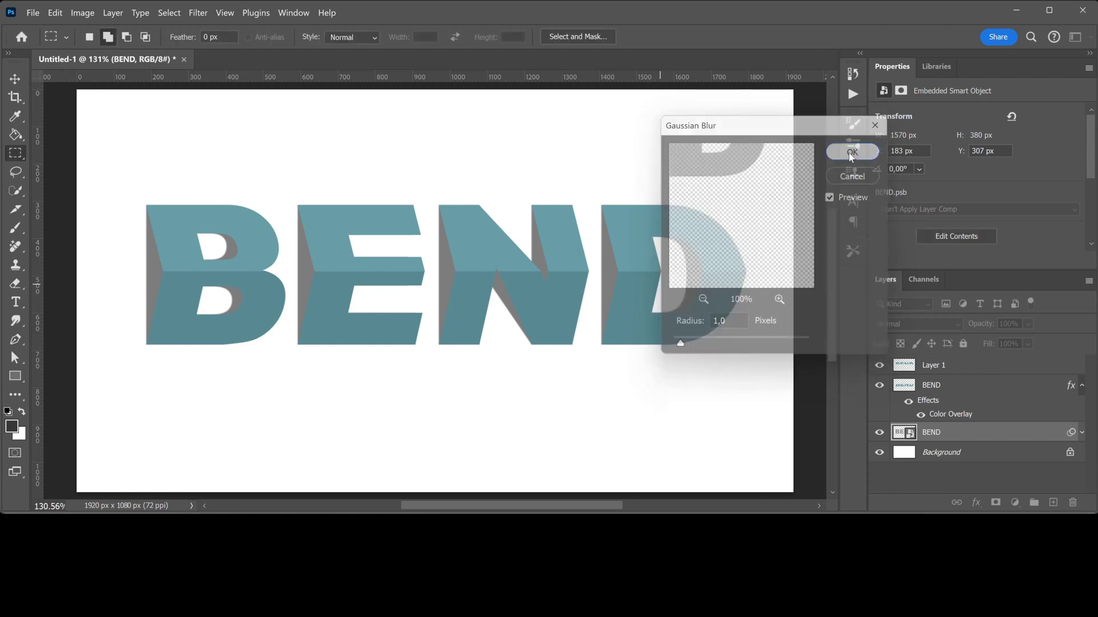